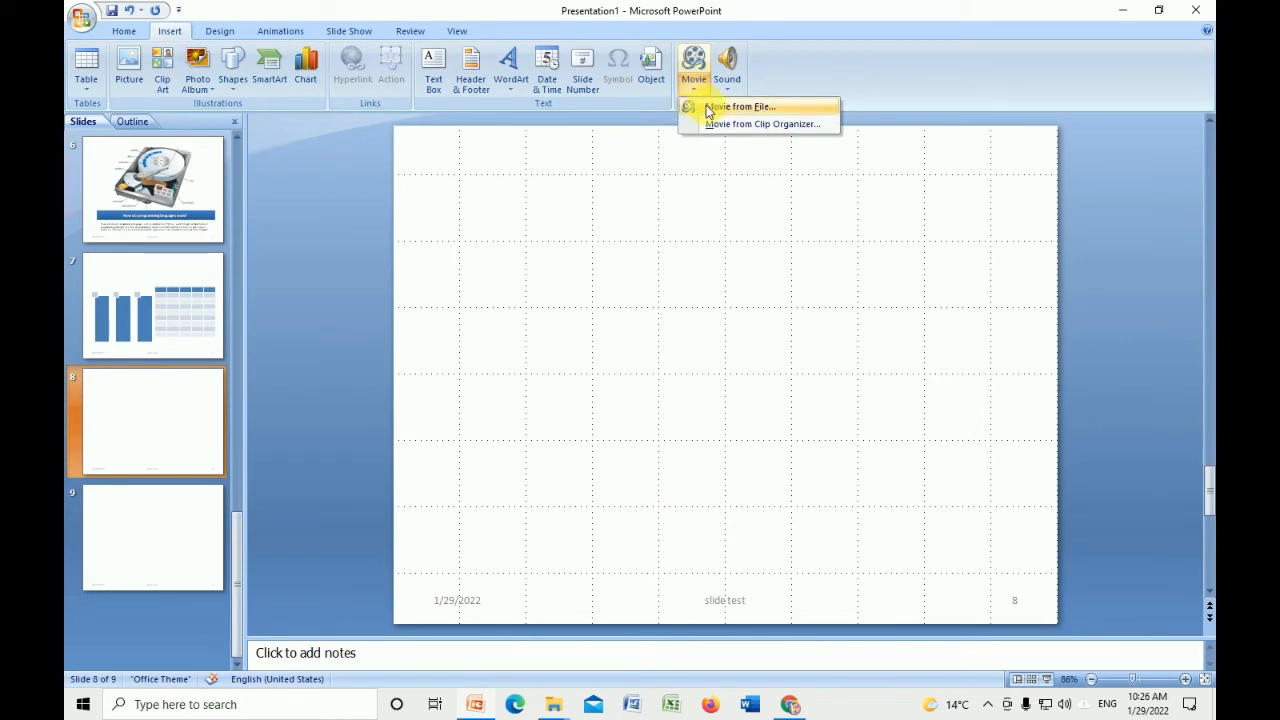
# Insert the WhatsApp Video movie file from the ppt folder on slide 8, set to start when clicked
pyautogui.click(975, 228)
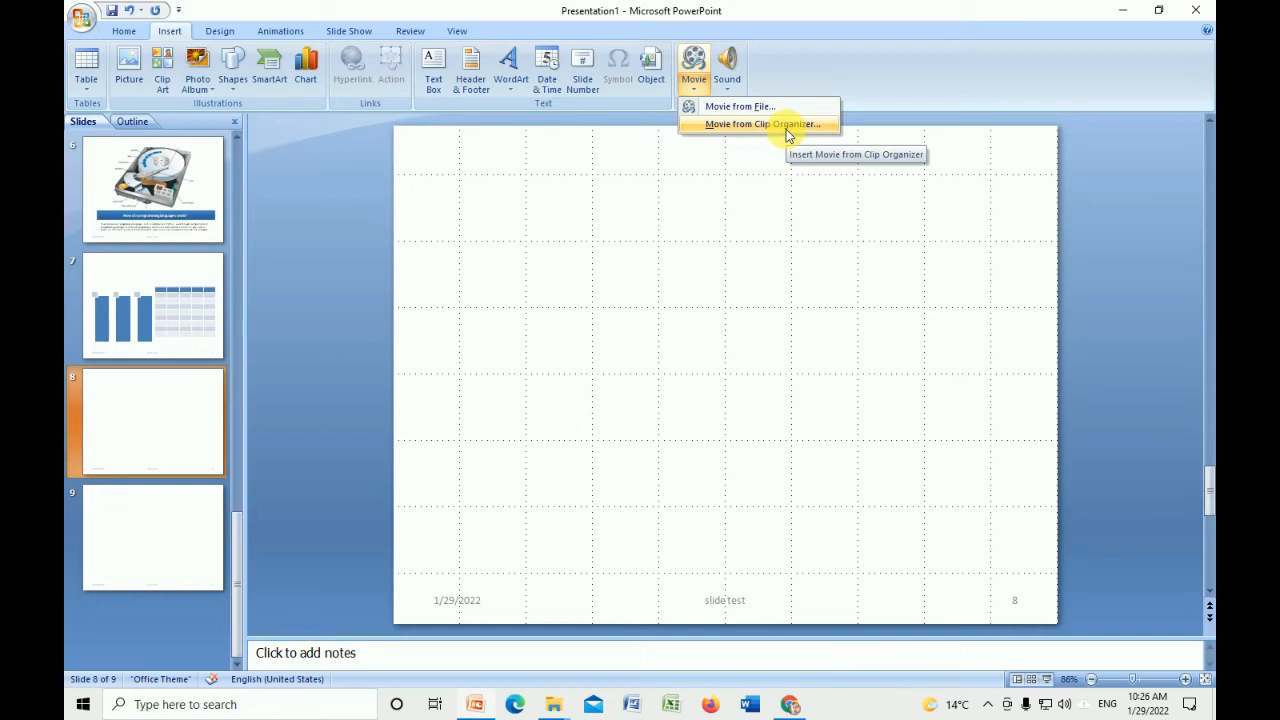
pyautogui.click(733, 113)
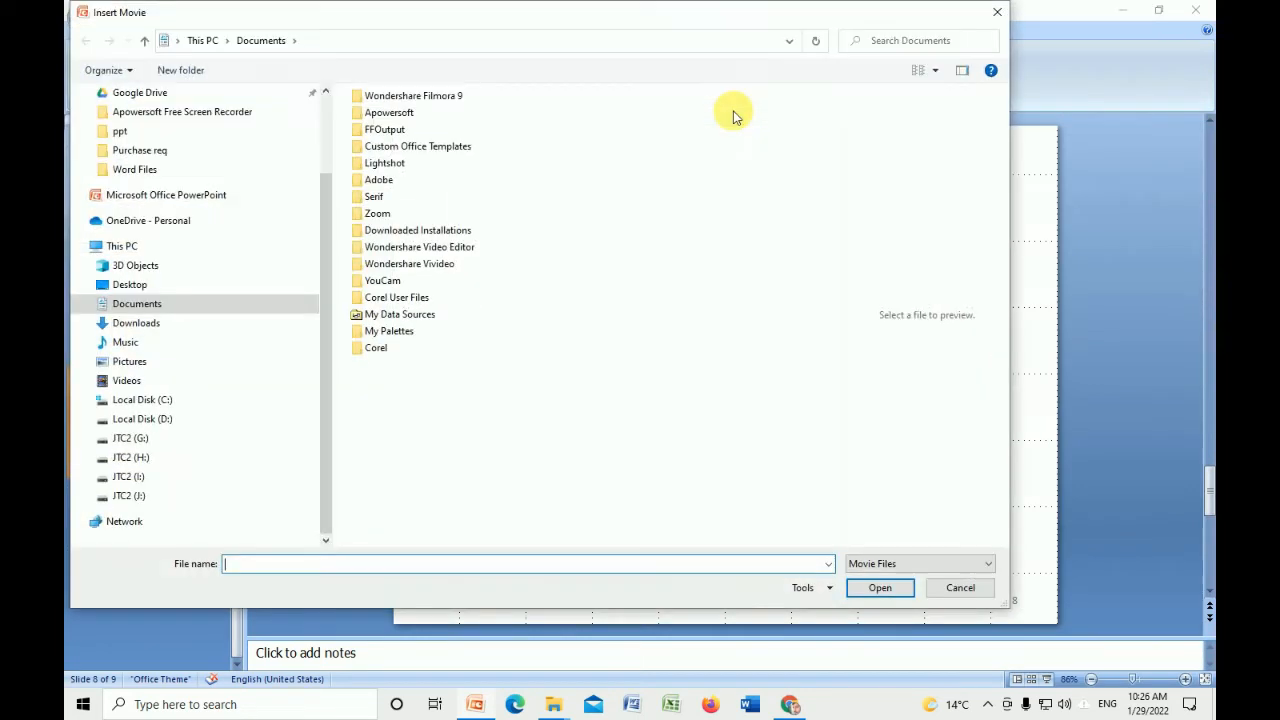
pyautogui.click(195, 133)
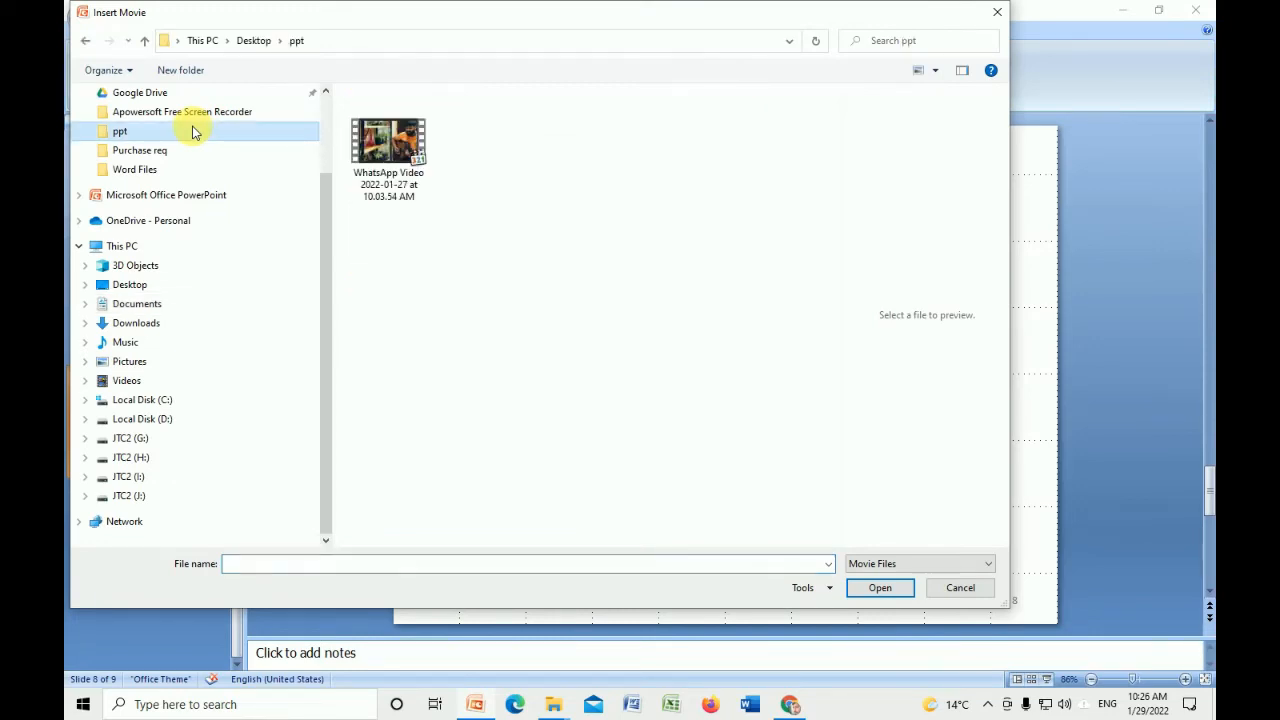
pyautogui.click(428, 200)
pyautogui.click(880, 587)
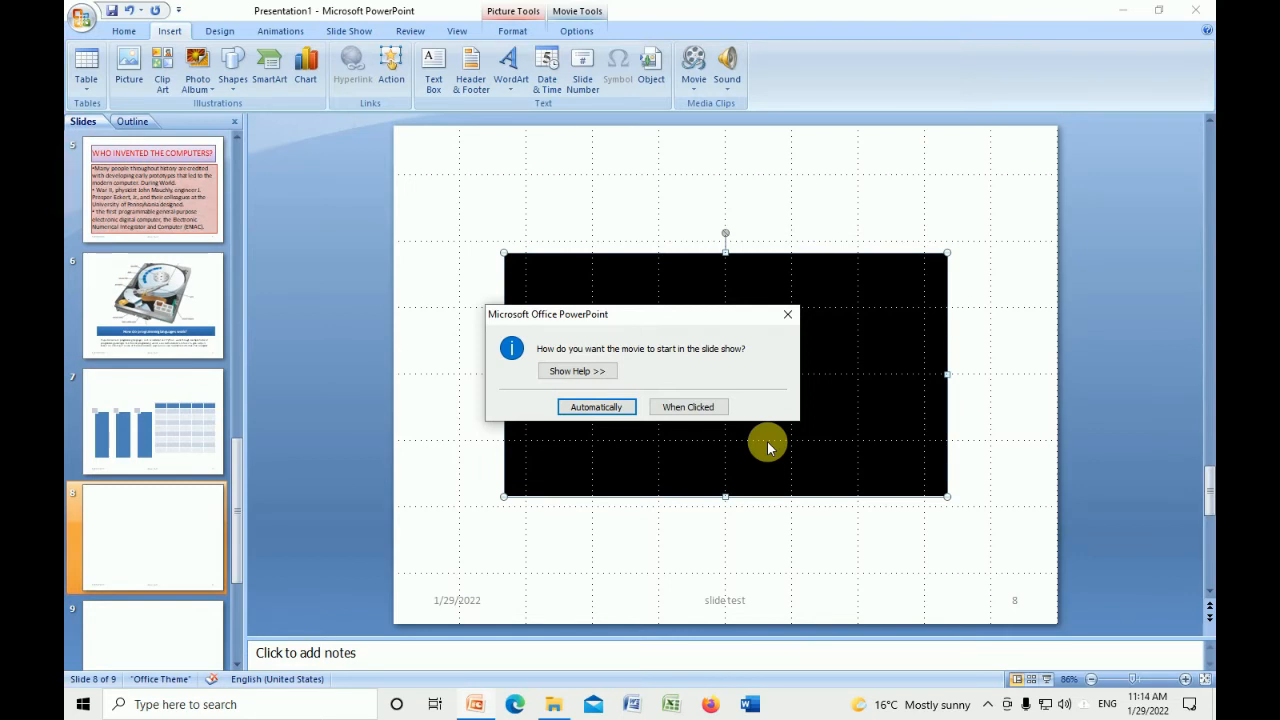
pyautogui.click(705, 410)
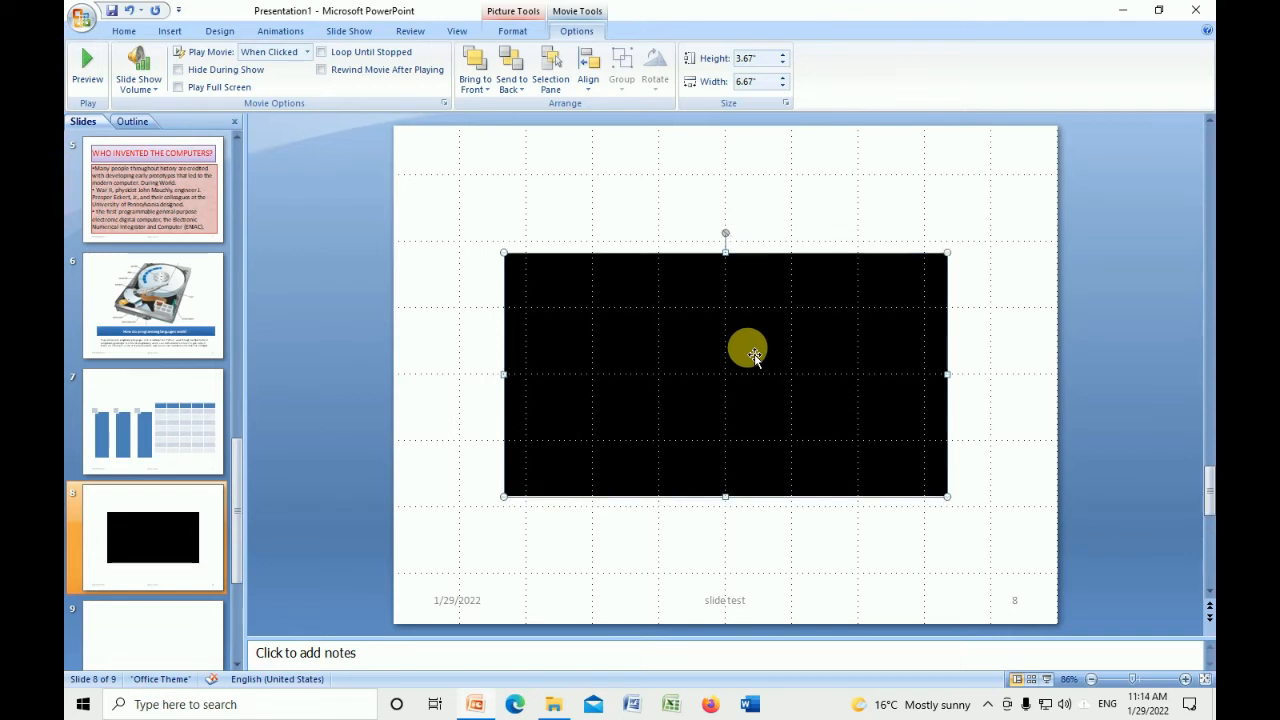
# Insert the sound file Is-Parcham-Ke-Saye-Talay from the ppt folder on slide 9, set to start when clicked
pyautogui.click(181, 640)
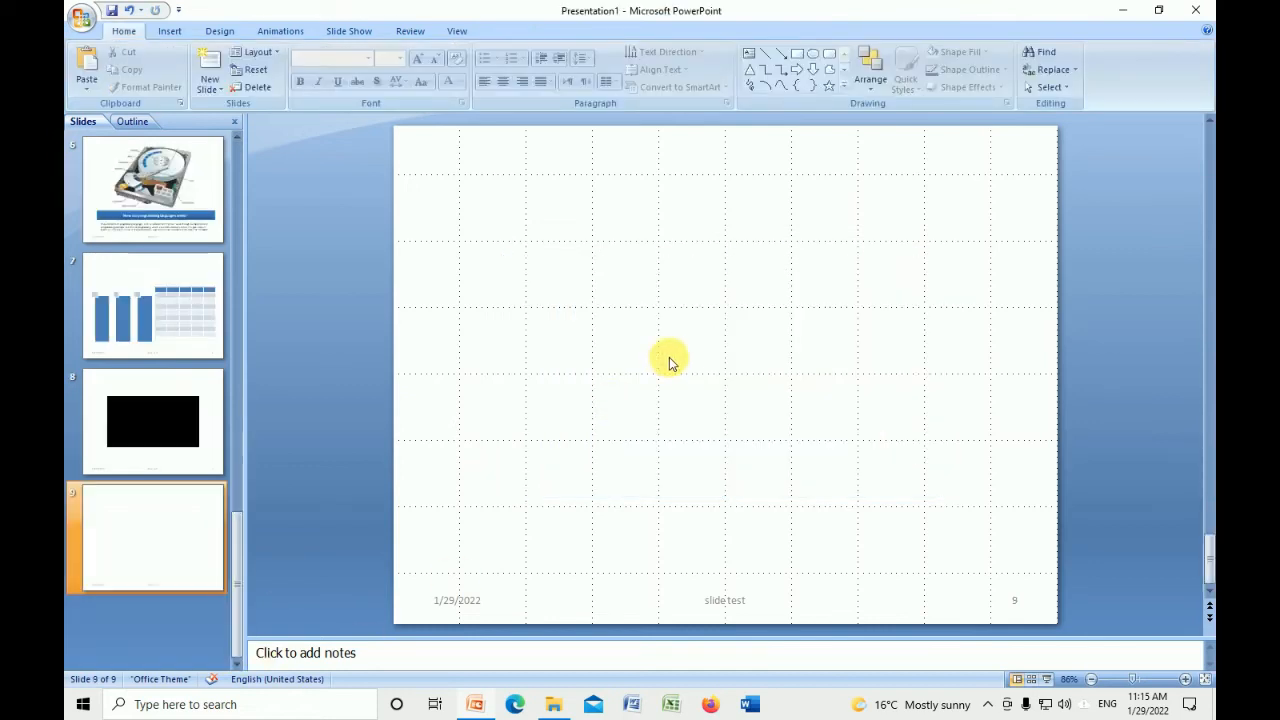
pyautogui.click(172, 33)
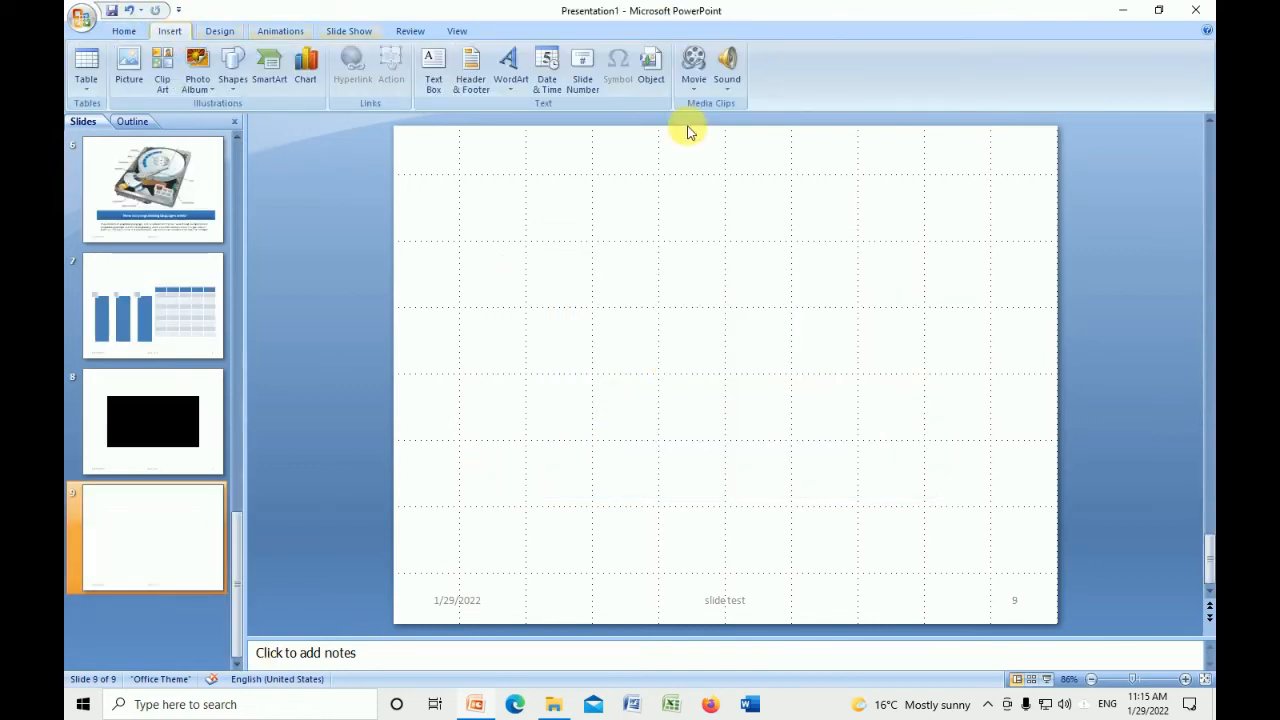
pyautogui.click(728, 78)
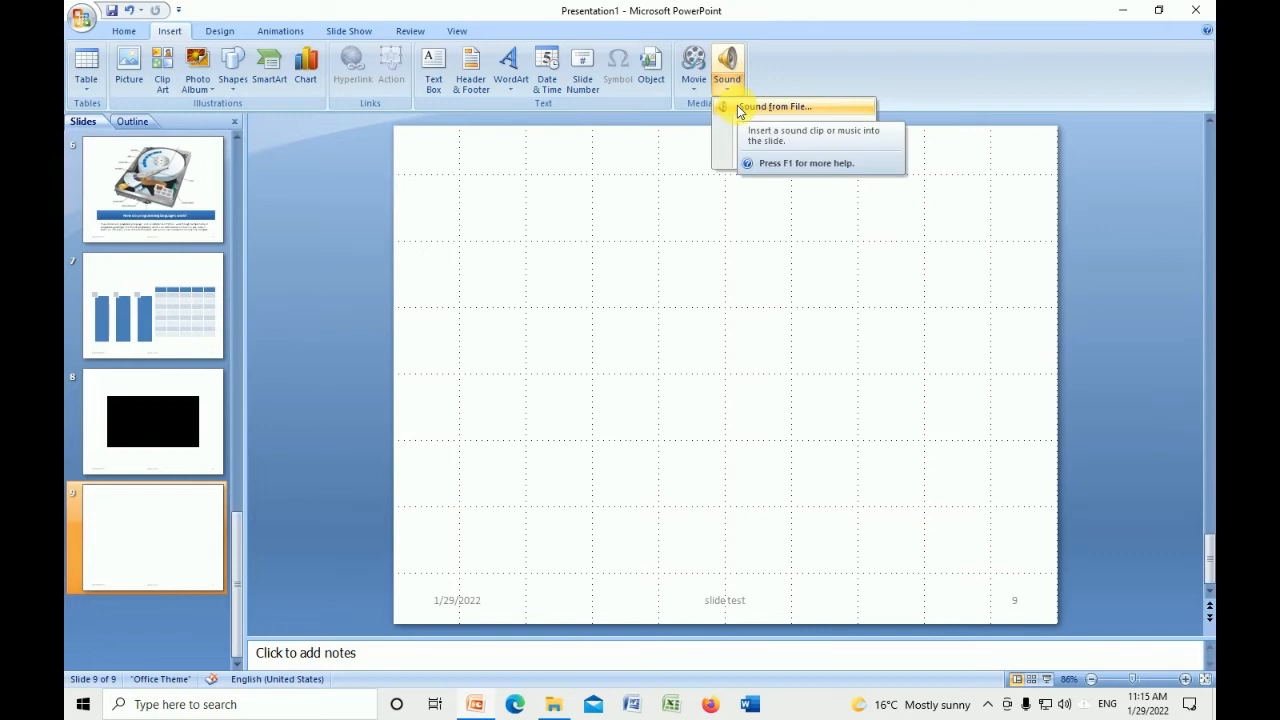
pyautogui.click(790, 106)
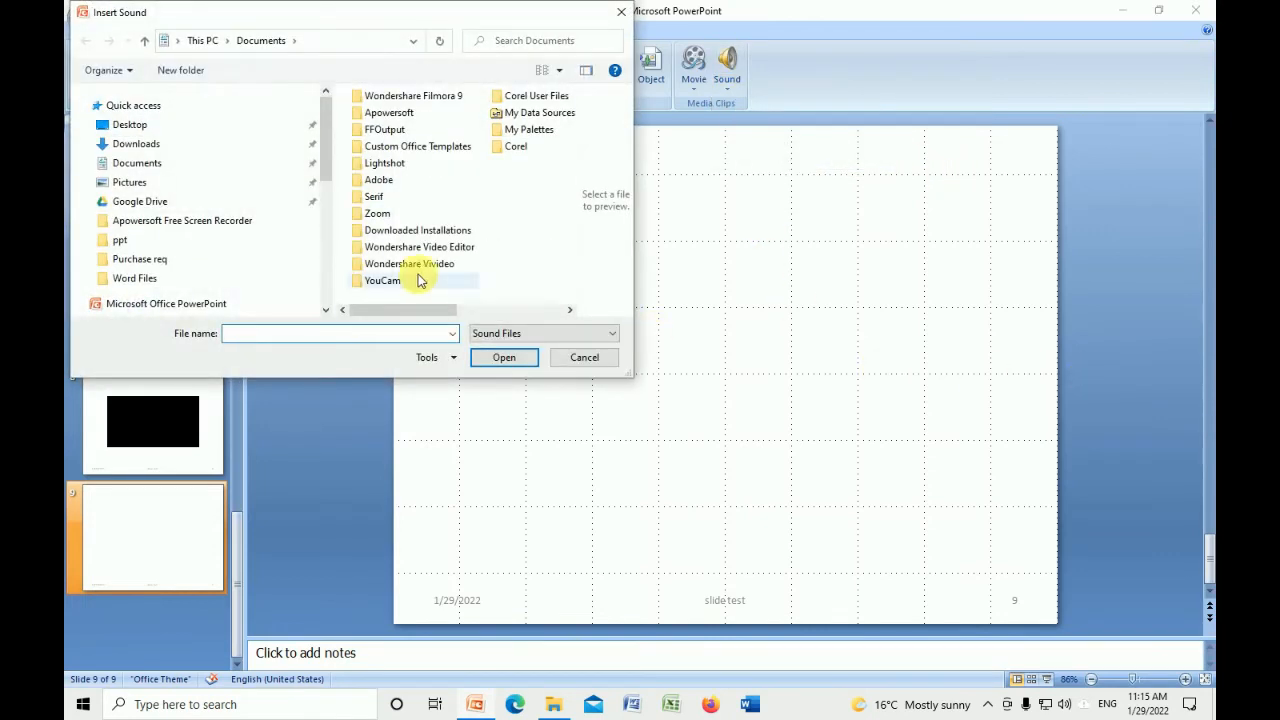
pyautogui.click(200, 246)
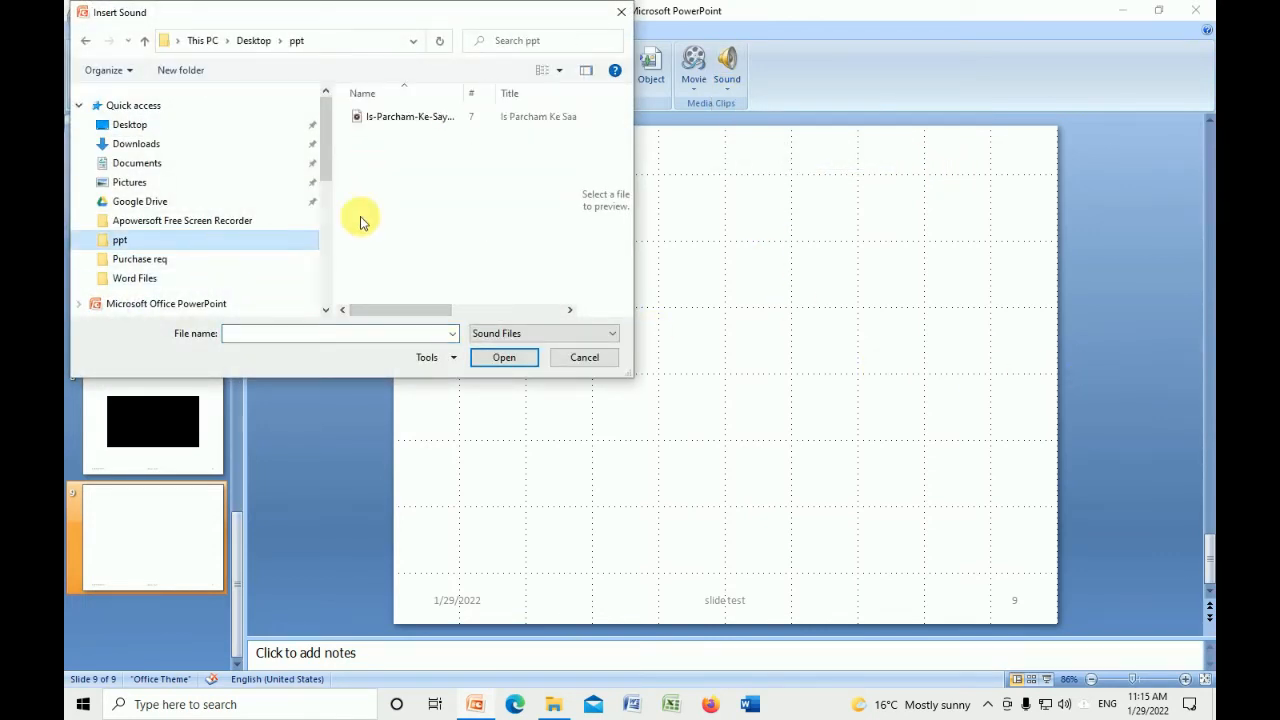
pyautogui.click(405, 117)
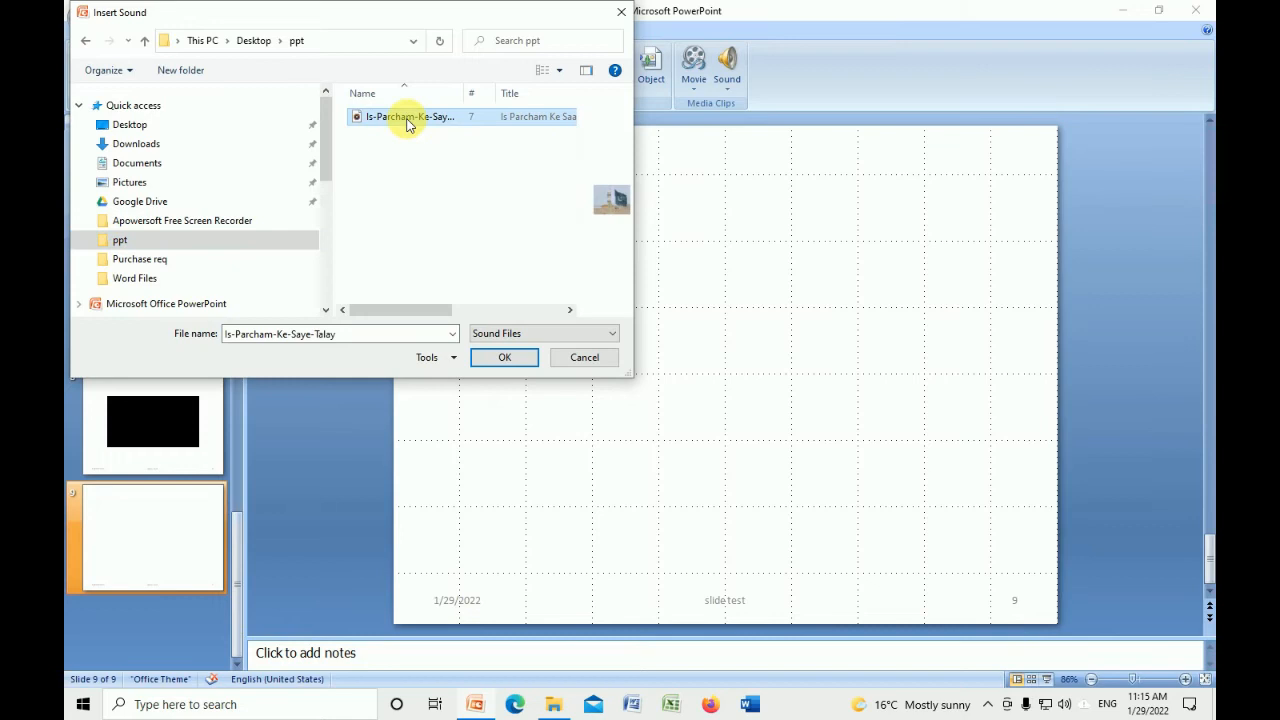
pyautogui.click(496, 357)
pyautogui.click(667, 408)
# Move the sound icon to the upper-right corner of slide 9 and preview the sound
pyautogui.moveTo(735, 390); pyautogui.dragTo(892, 275)
pyautogui.moveTo(945, 218); pyautogui.dragTo(973, 207)
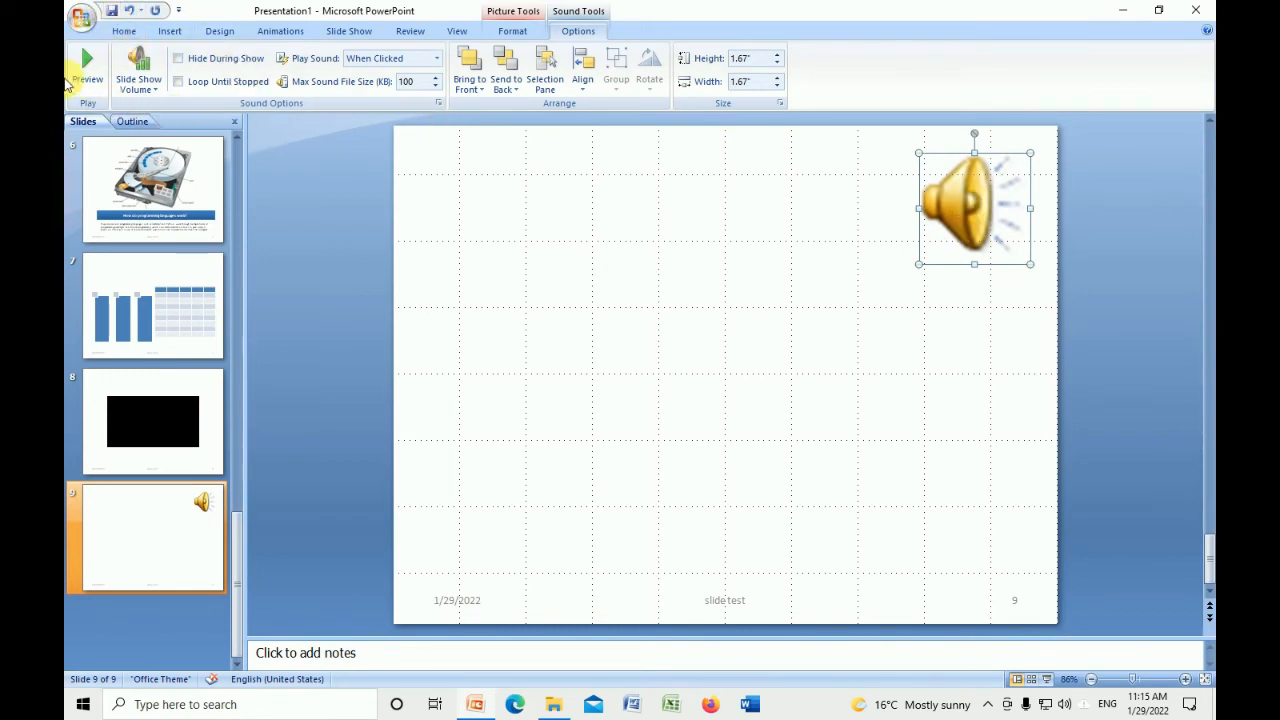
pyautogui.click(78, 80)
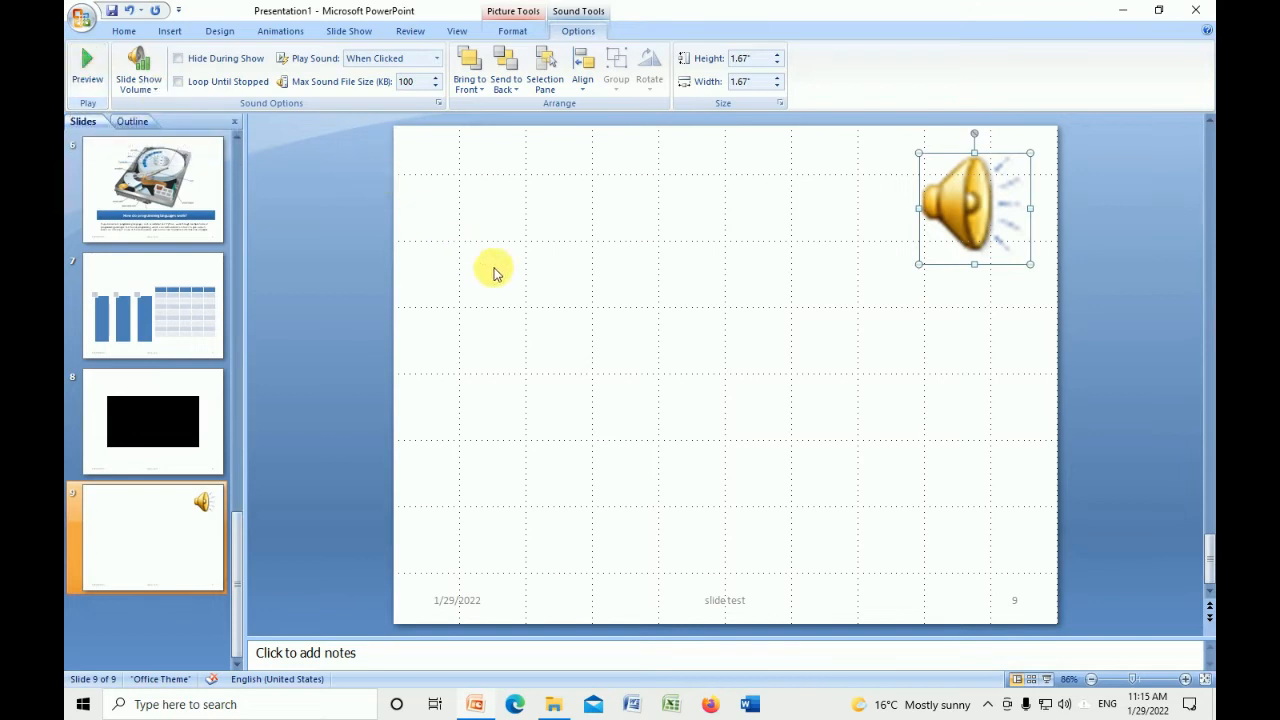
pyautogui.click(86, 67)
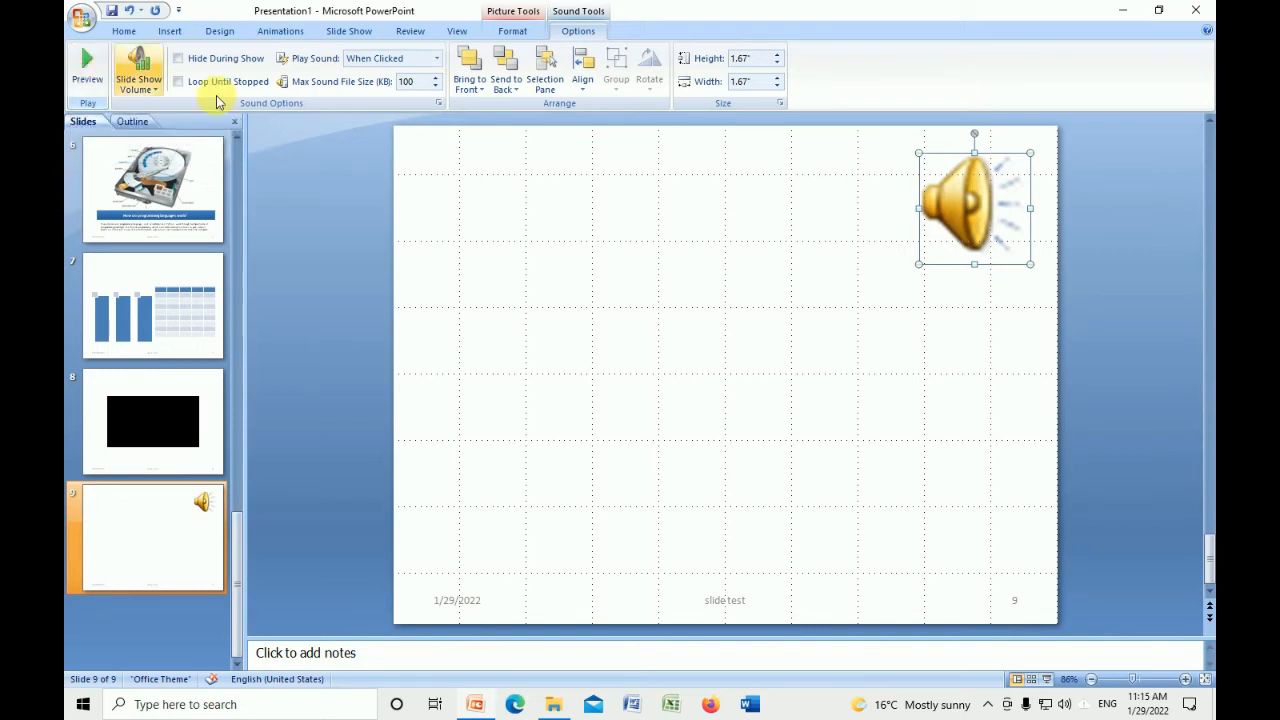
# Run the slide show from the first slide through the movie and sound slides, and return to editing
pyautogui.press('F5')
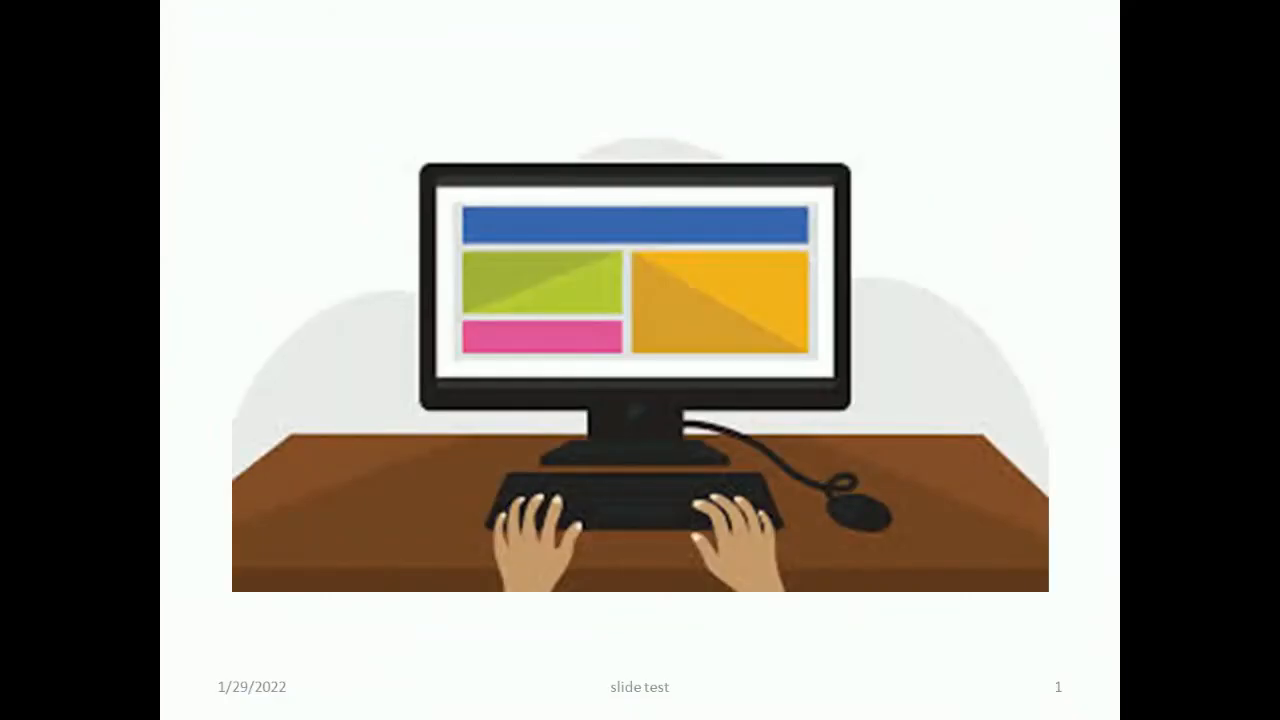
pyautogui.press('Right')
pyautogui.press('Right')
pyautogui.press('Right')
pyautogui.press('Right')
pyautogui.press('Right')
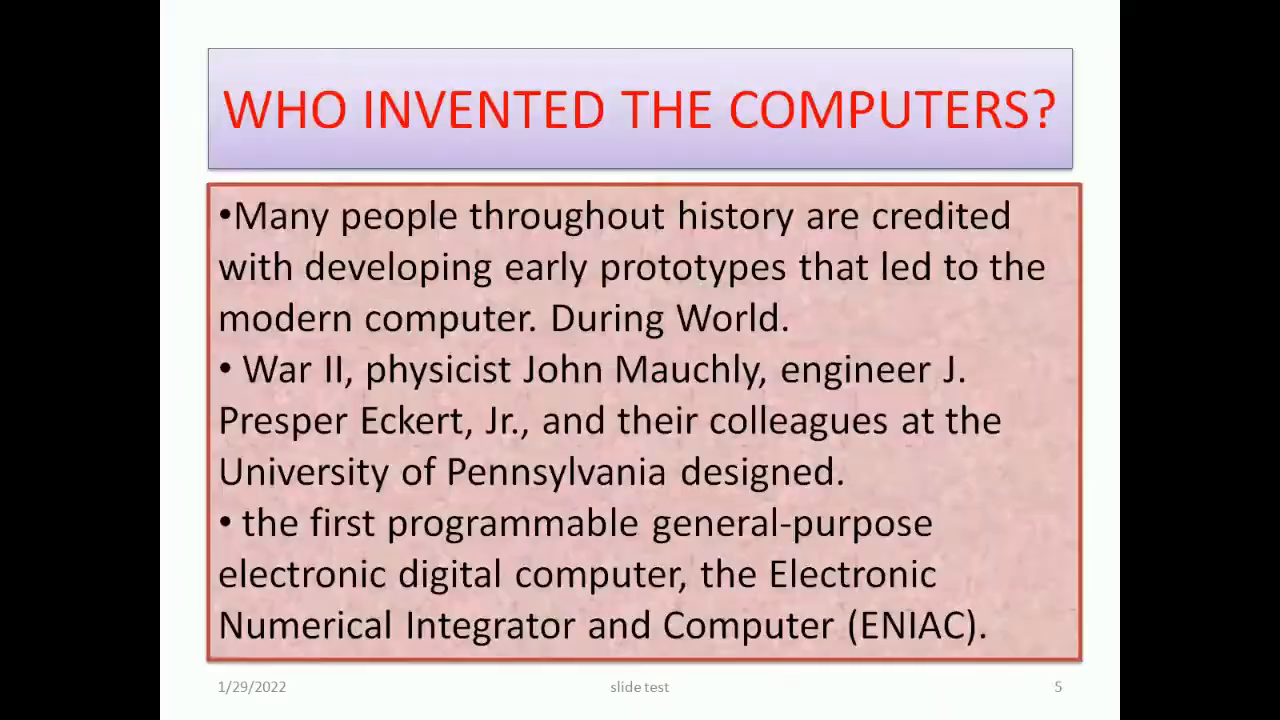
pyautogui.press('Right')
pyautogui.press('Right')
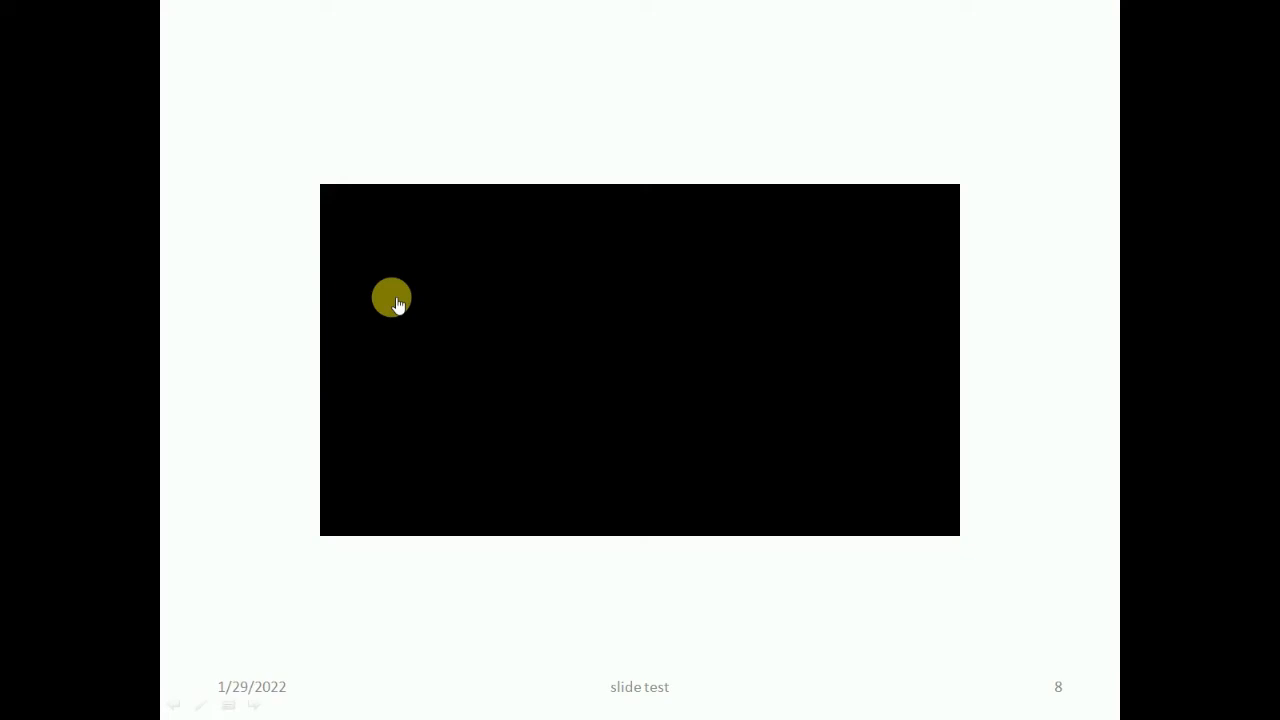
pyautogui.press('Right')
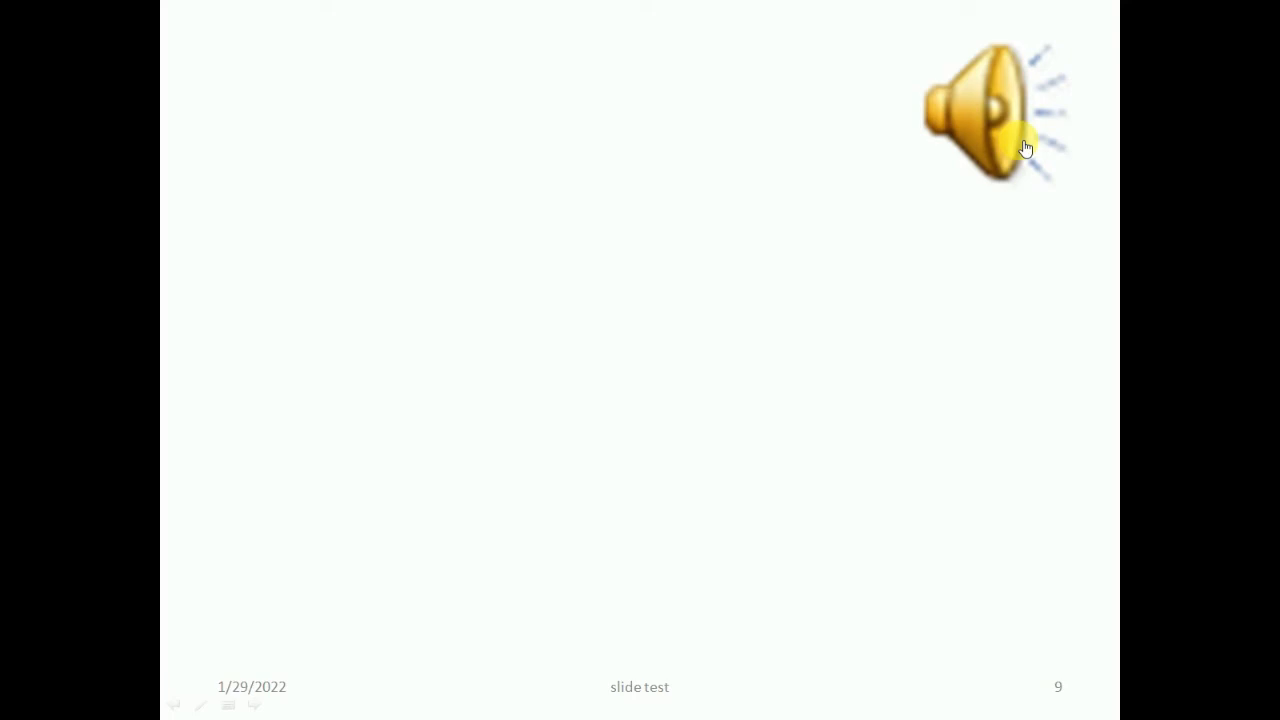
pyautogui.press('Escape')
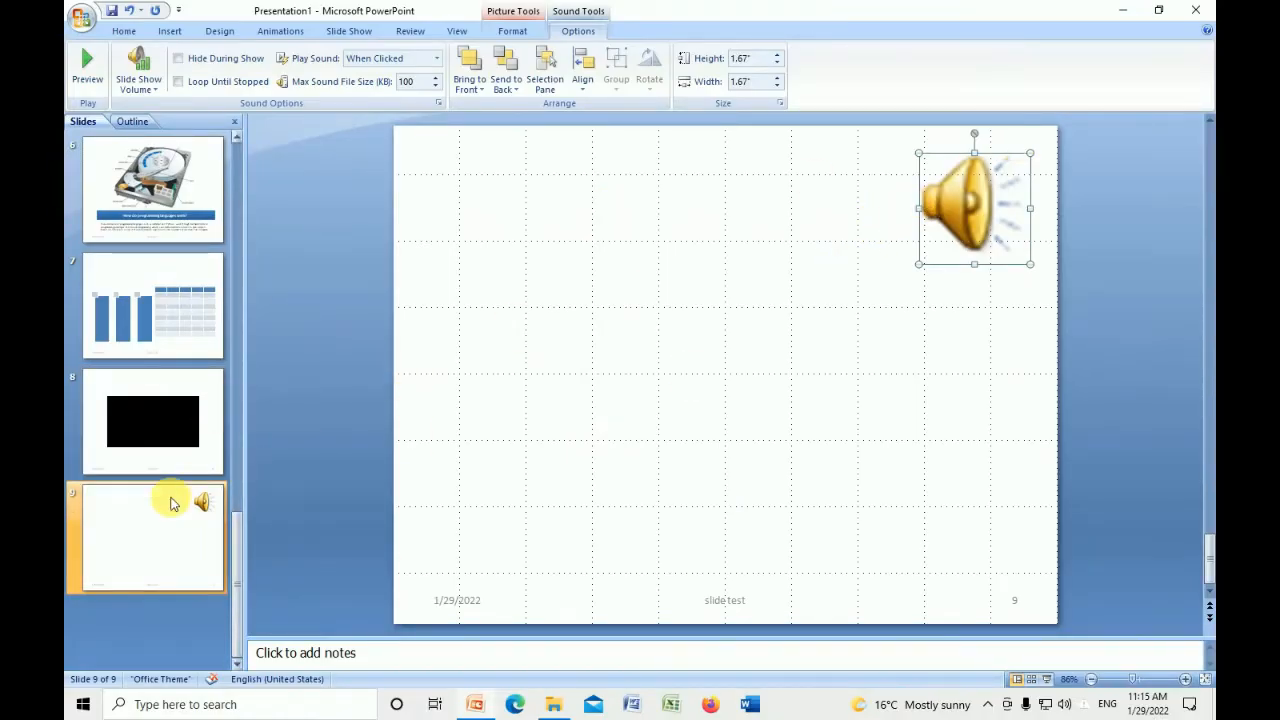
# Set the sound on slide 9 to hide during the show, loop until stopped and play automatically
pyautogui.click(177, 432)
pyautogui.click(755, 380)
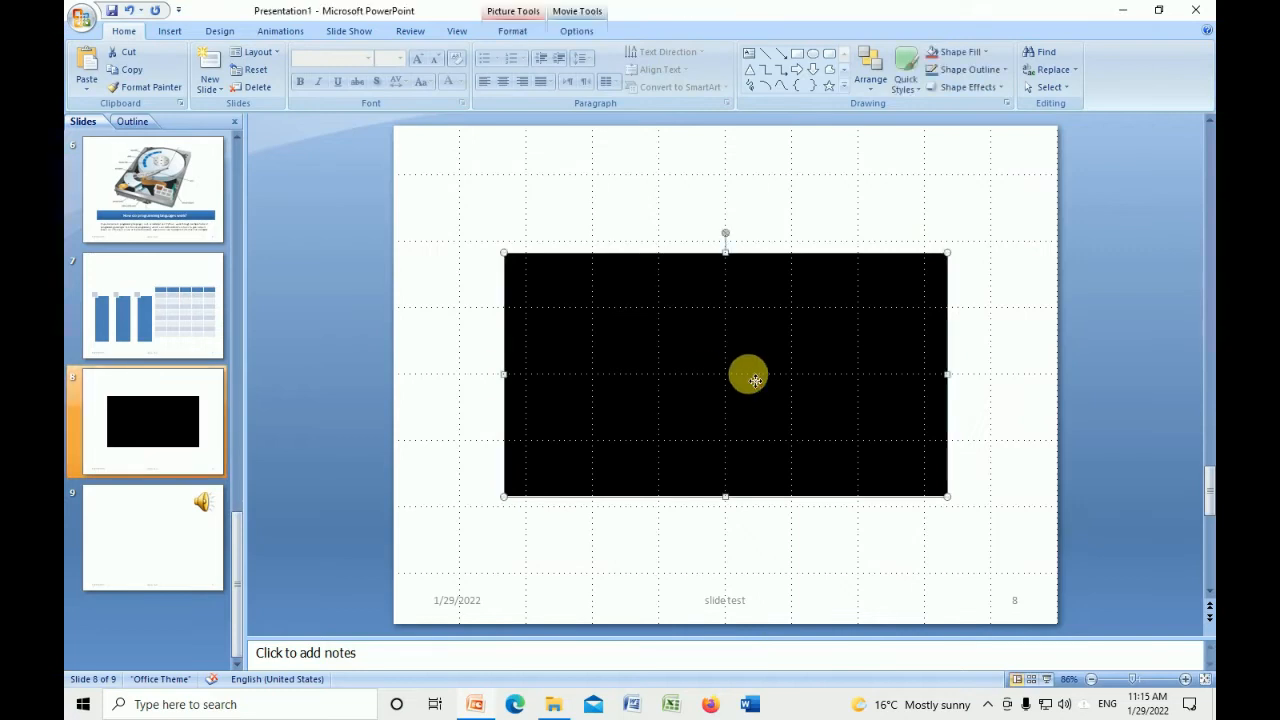
pyautogui.click(162, 498)
pyautogui.click(962, 222)
pyautogui.doubleClick(965, 228)
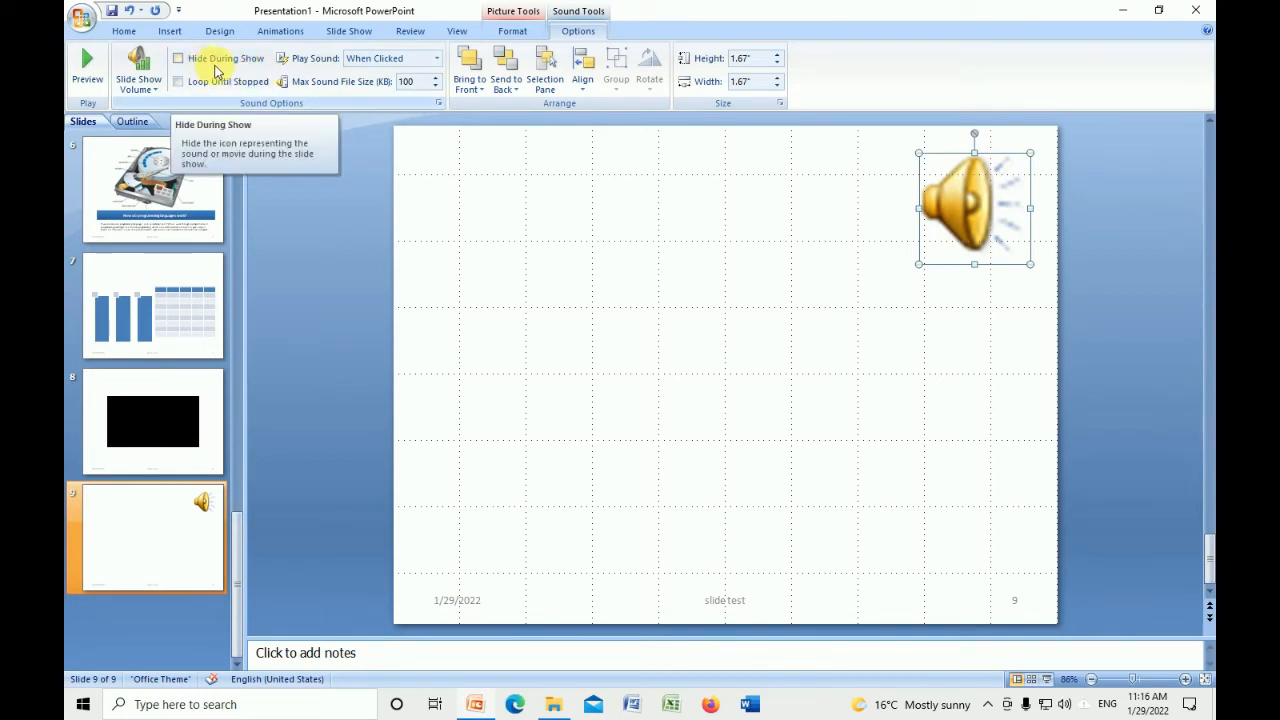
pyautogui.click(219, 66)
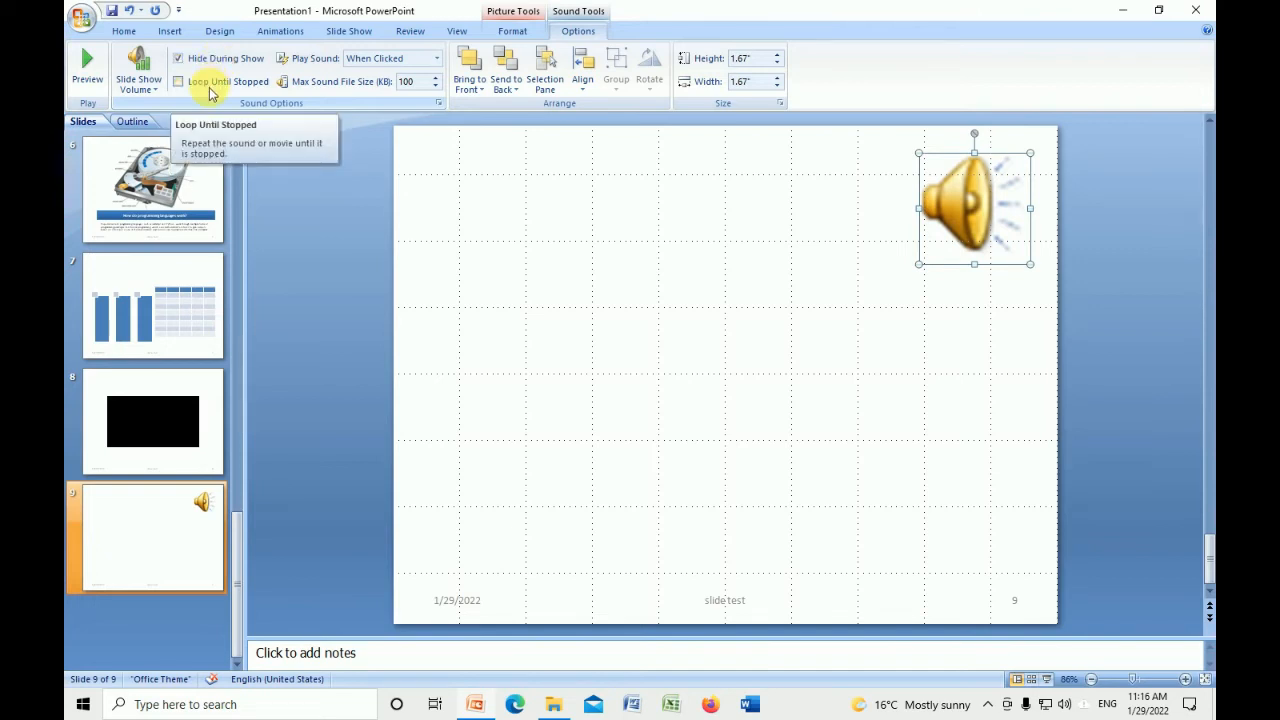
pyautogui.click(214, 85)
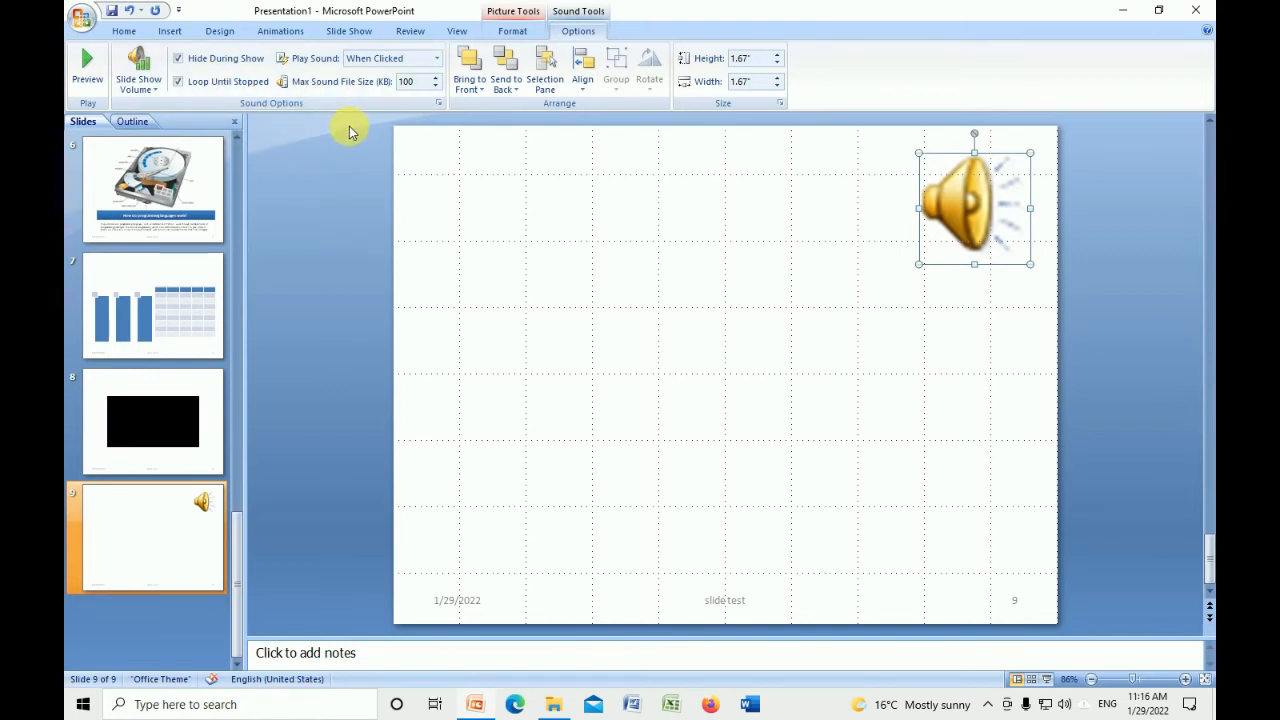
pyautogui.click(432, 64)
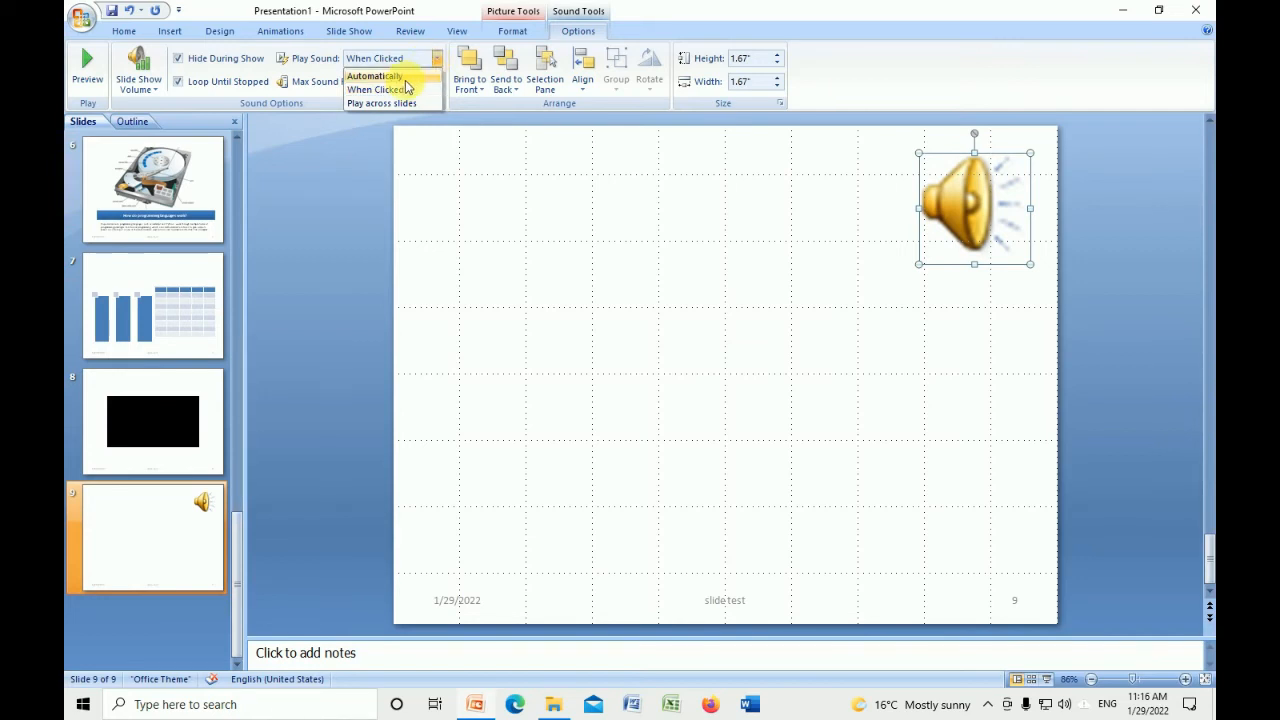
pyautogui.click(405, 79)
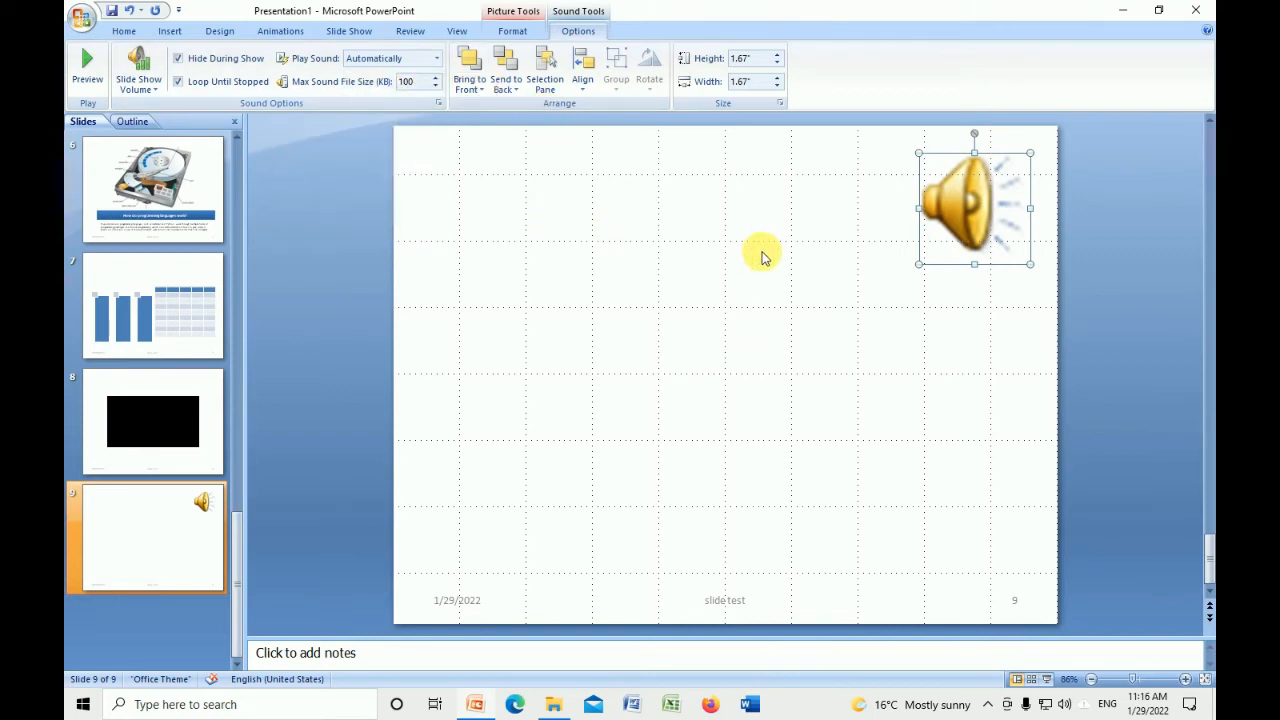
# Review the playback options of the movie on slide 8
pyautogui.click(208, 434)
pyautogui.click(828, 282)
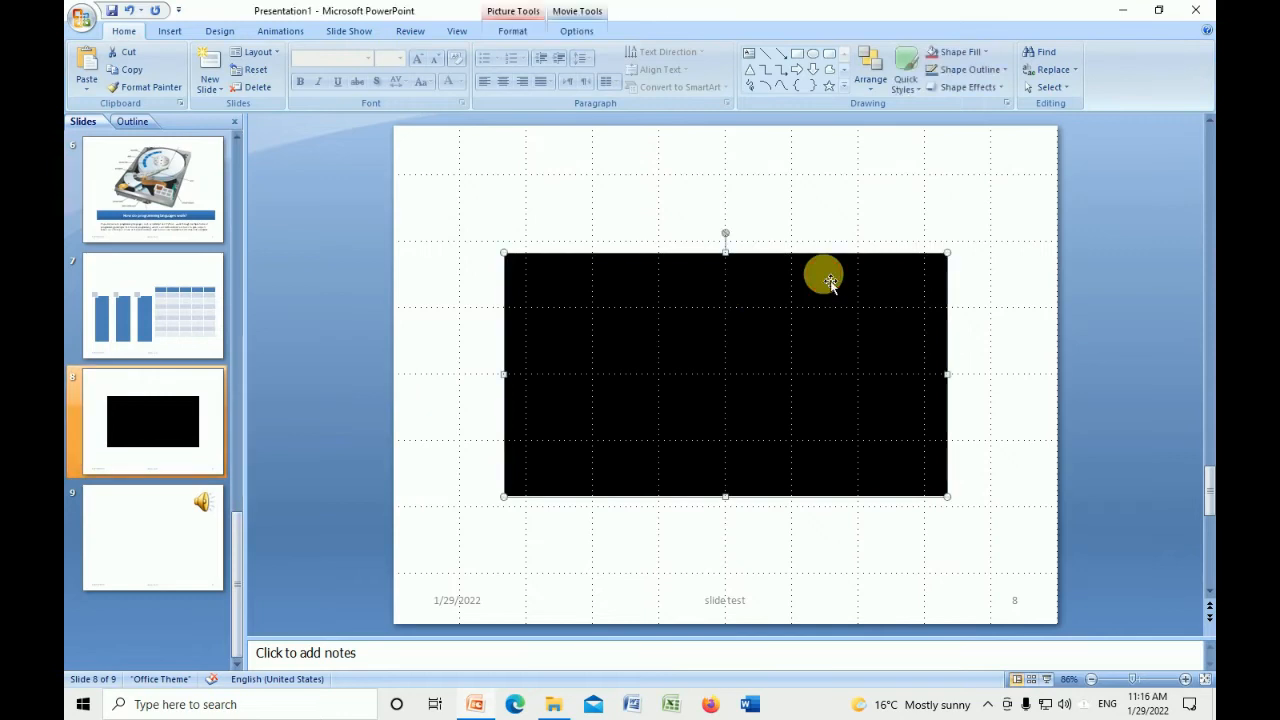
pyautogui.click(576, 31)
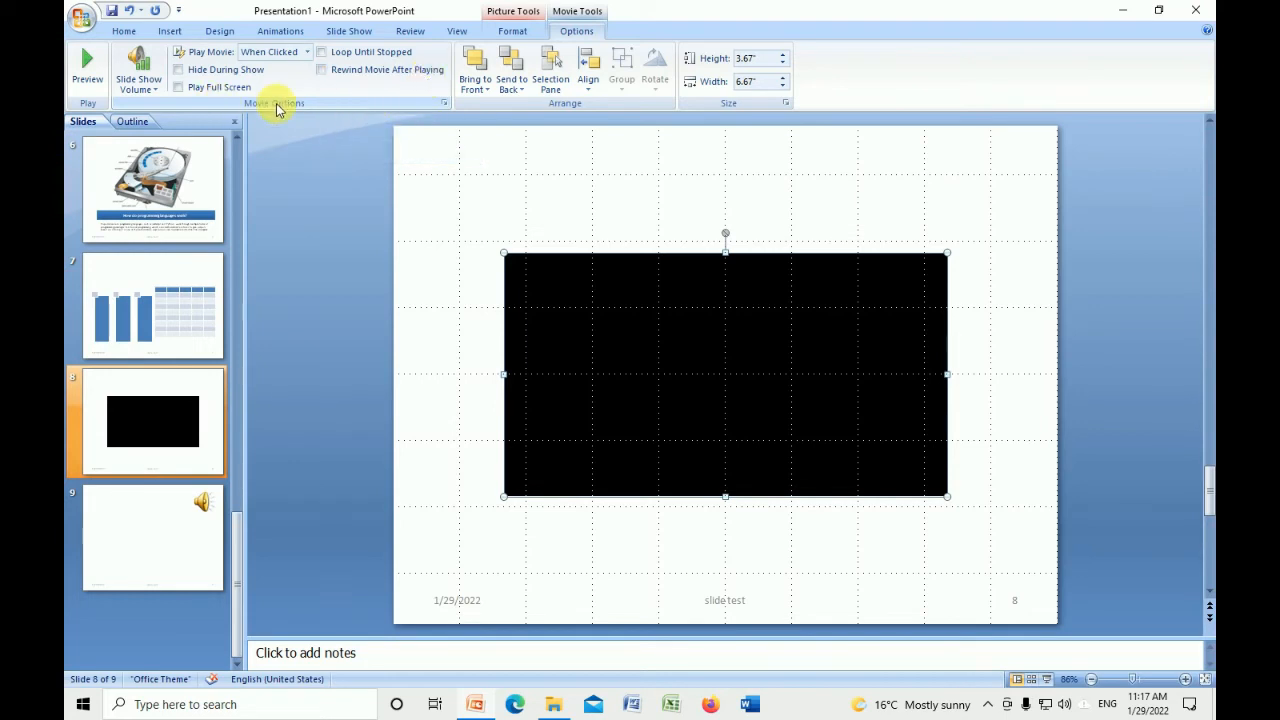
pyautogui.click(163, 489)
pyautogui.click(168, 440)
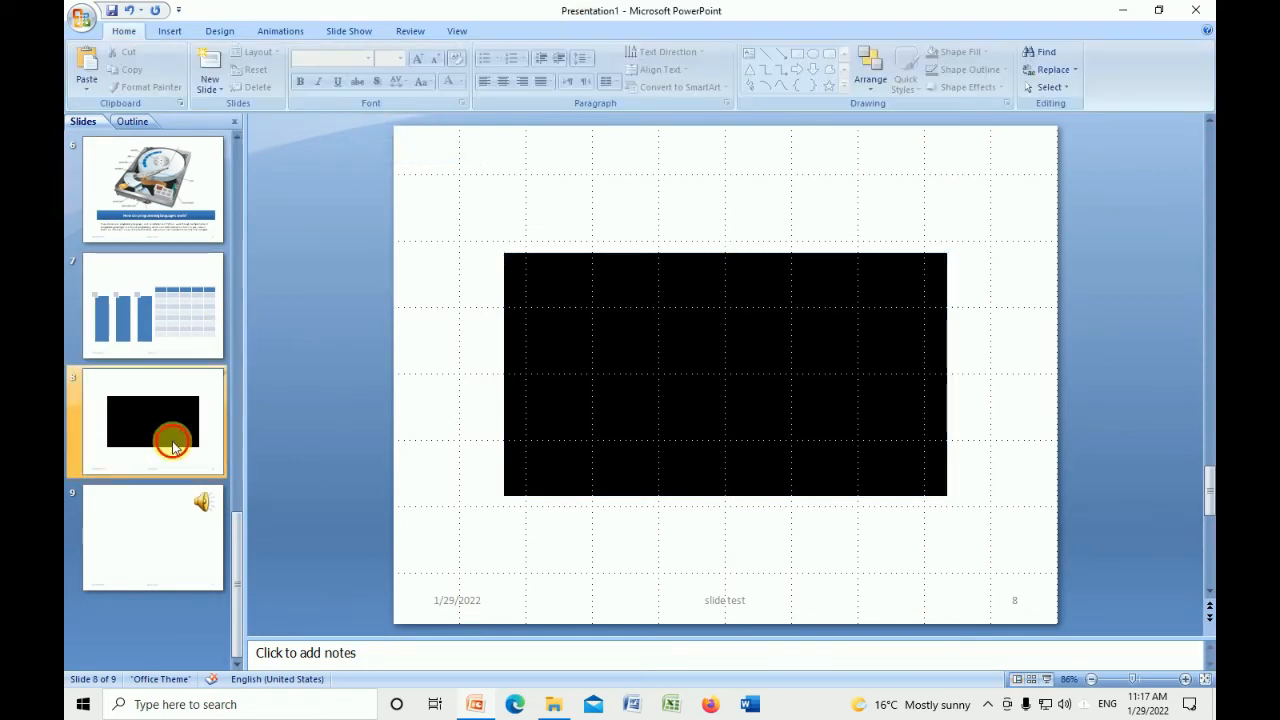
# Display the insert commands and browse back through the slides to slide 3, "What is Computer?"
pyautogui.click(170, 30)
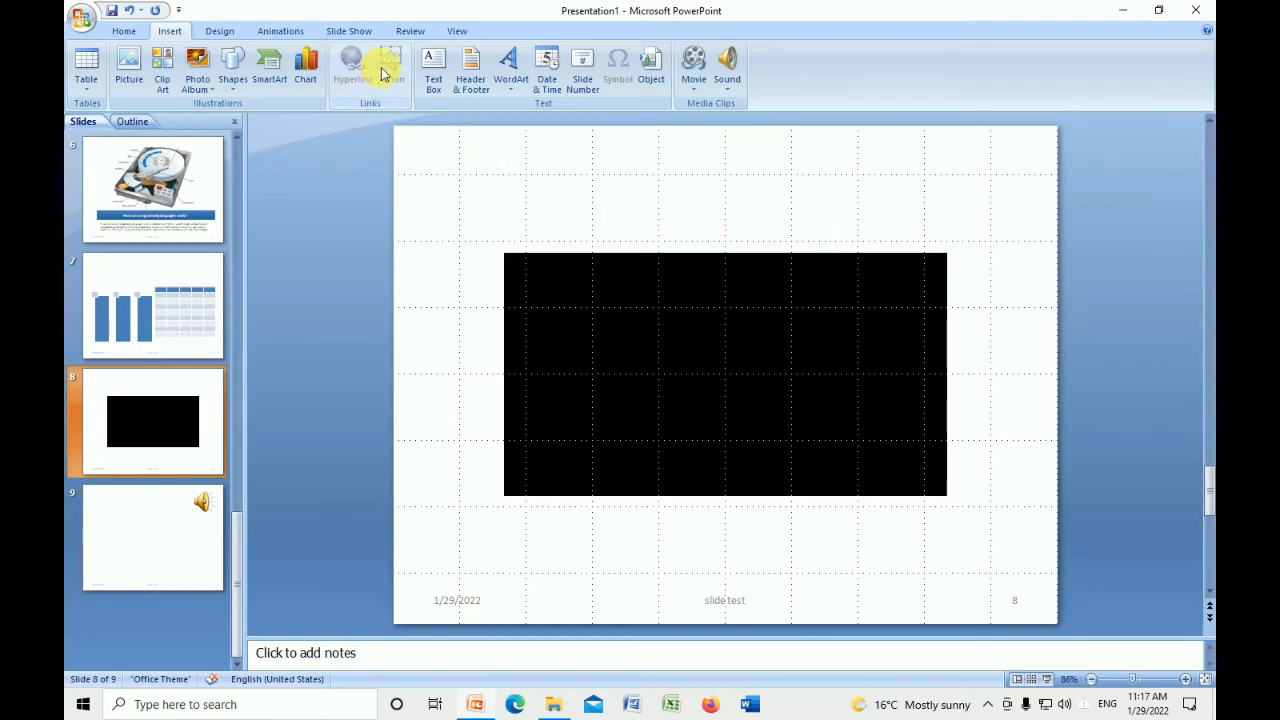
pyautogui.click(192, 332)
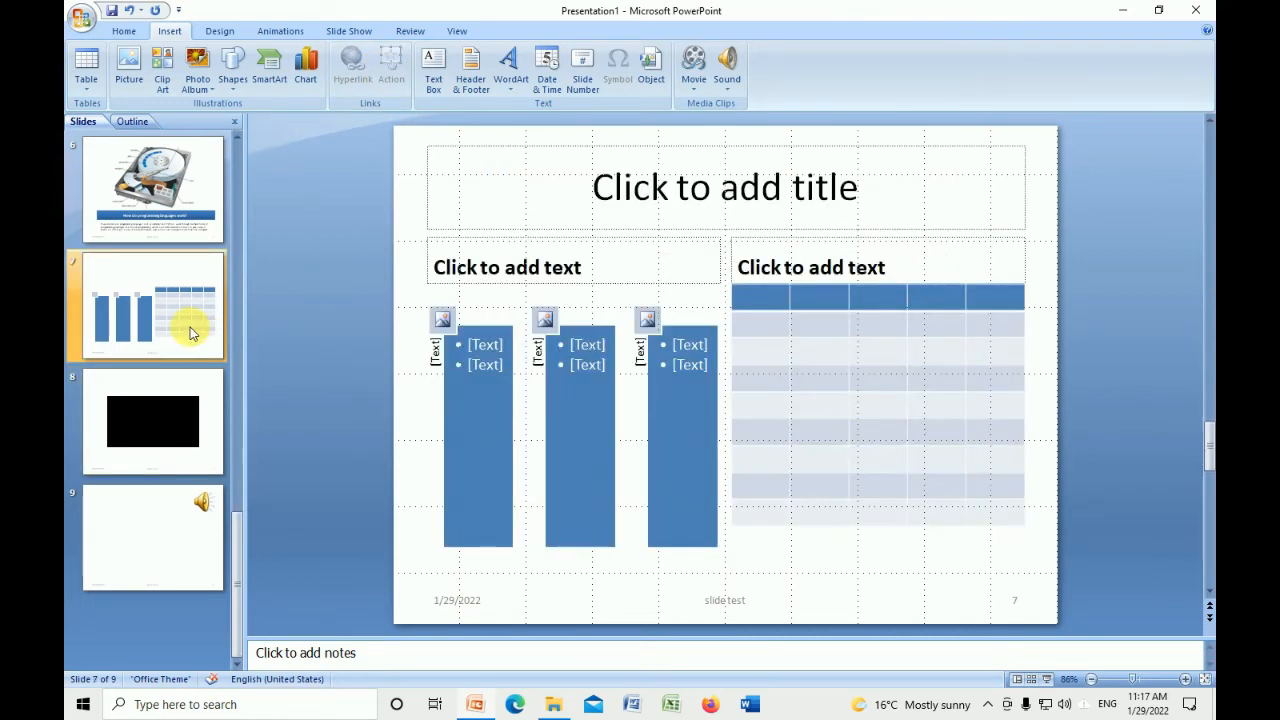
pyautogui.click(191, 234)
pyautogui.scroll(4, 145, 260)
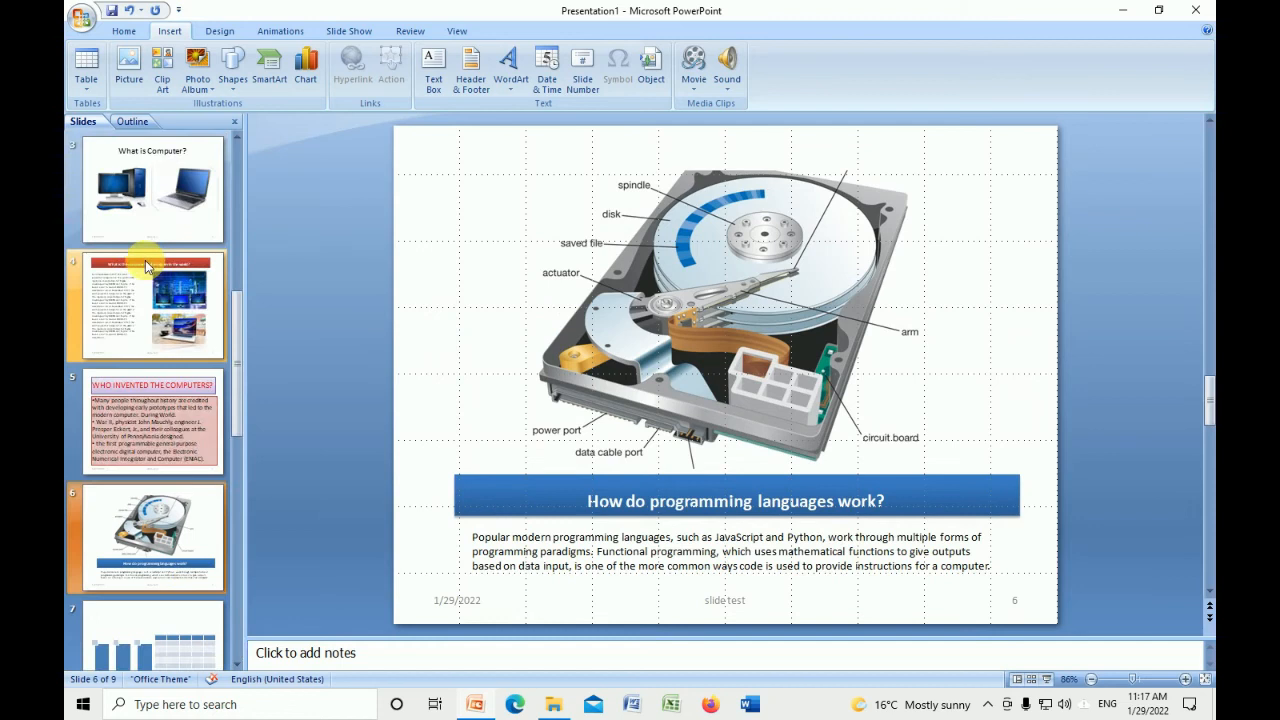
pyautogui.click(145, 260)
pyautogui.scroll(1, 164, 212)
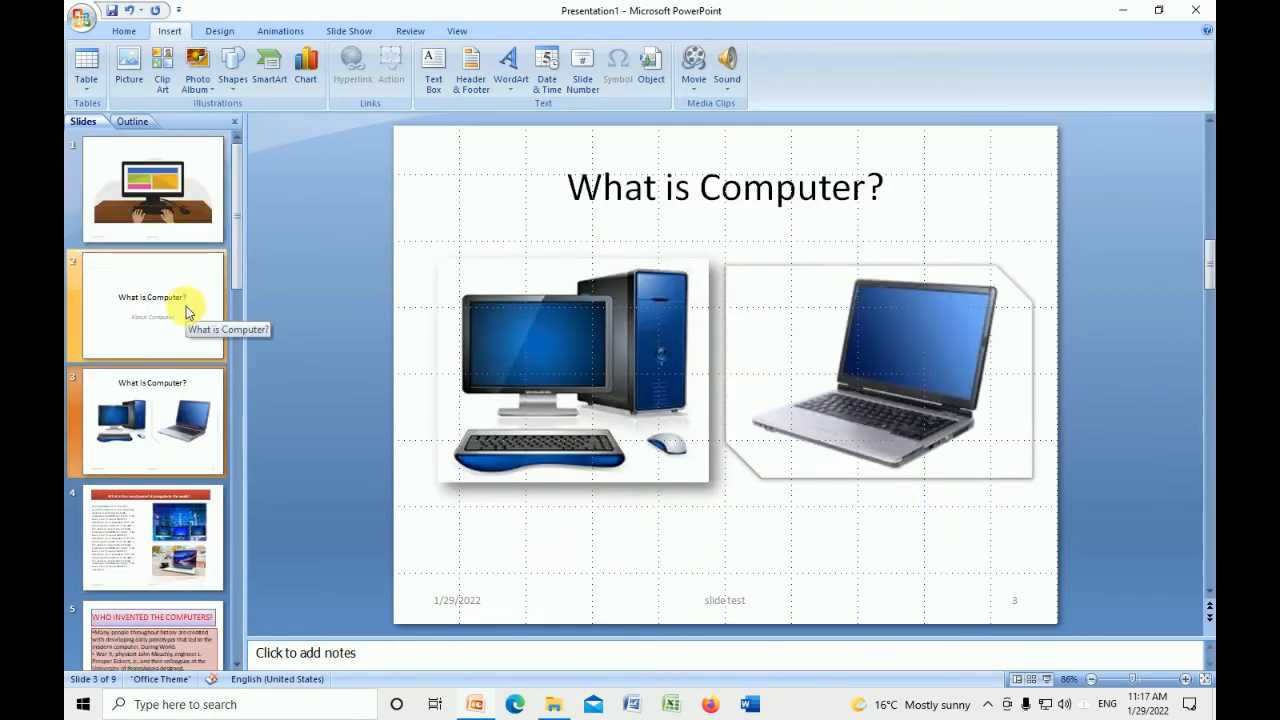